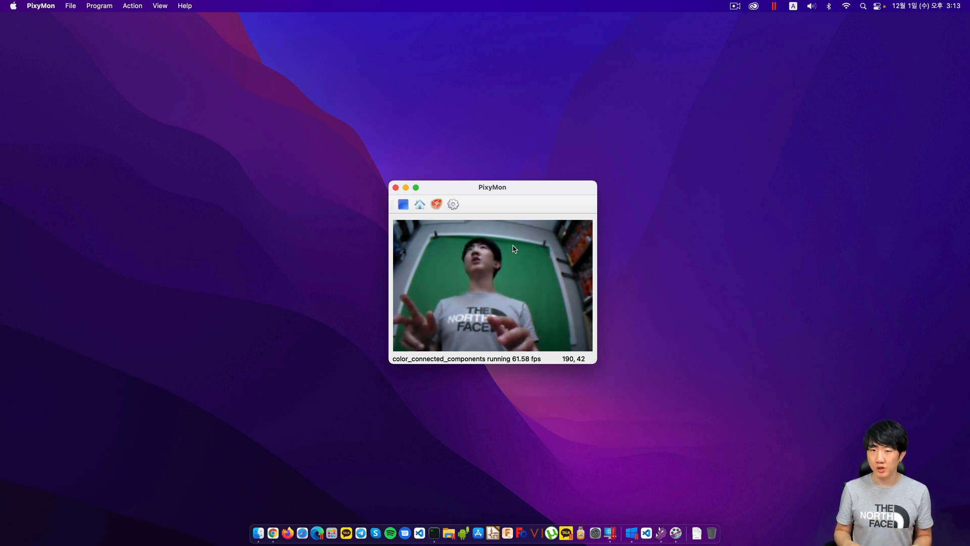
# Bring up the Action menu's signature-teaching commands with the red book in view.
pyautogui.click(133, 5)
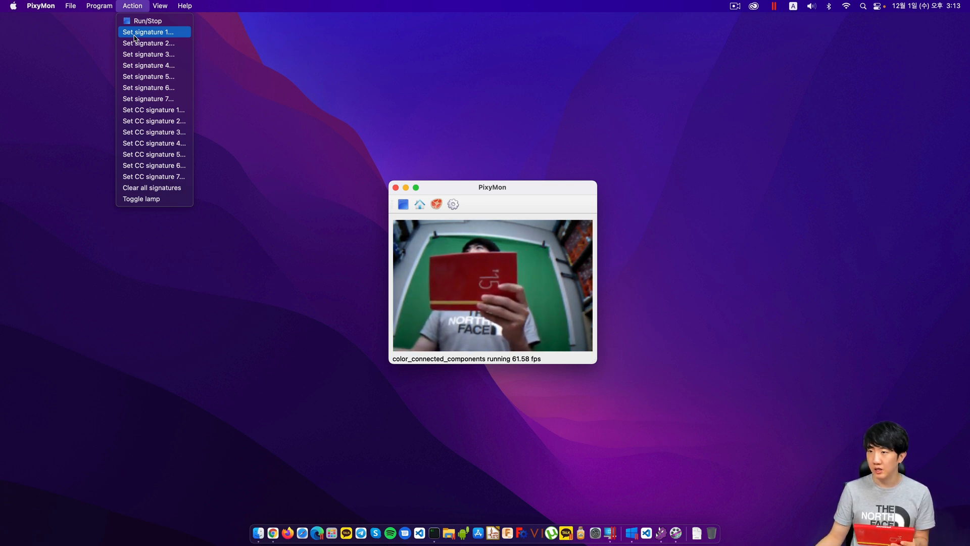
# Set signature 1 by marking the red book's area in the video feed.
pyautogui.click(135, 37)
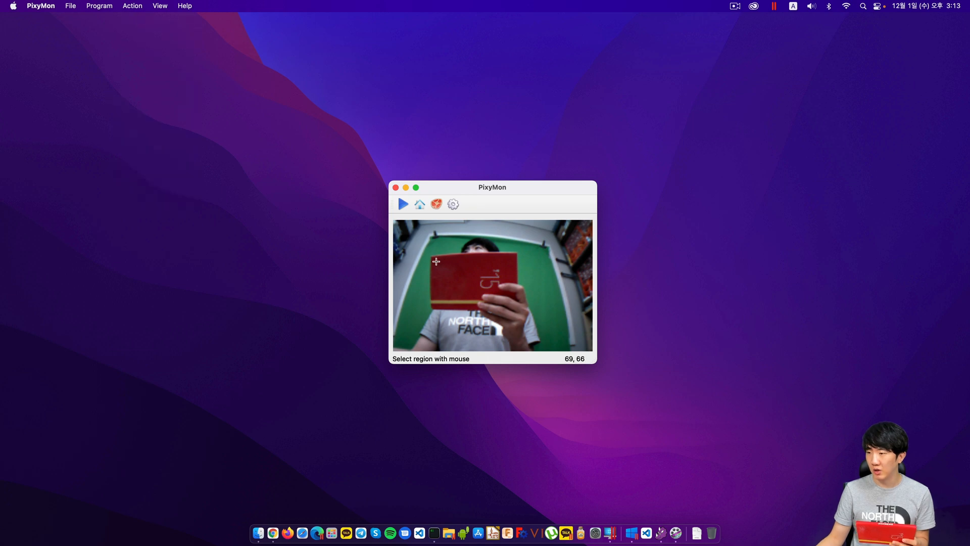
pyautogui.moveTo(437, 262); pyautogui.dragTo(503, 307)
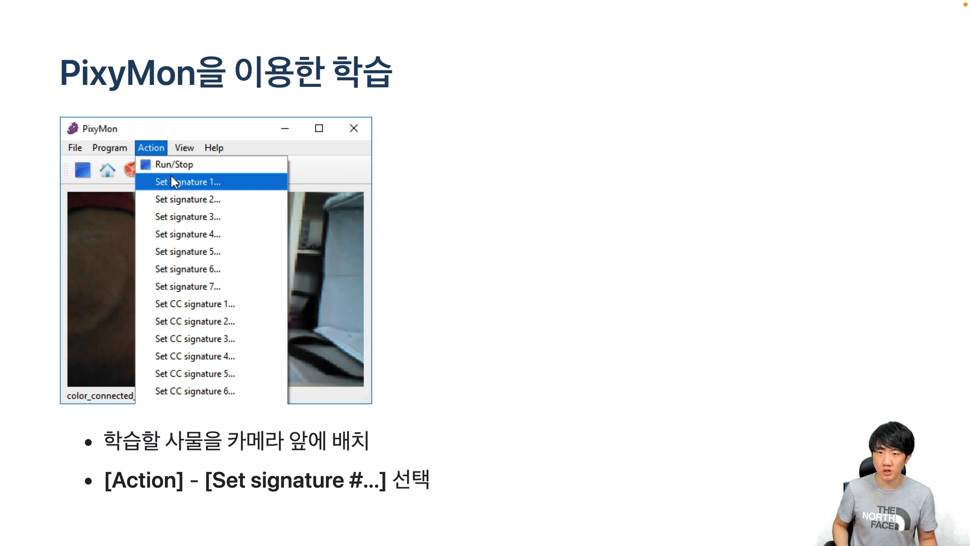
# Advance two slides, past region selection to the tracked-object slide.
pyautogui.press('Right')
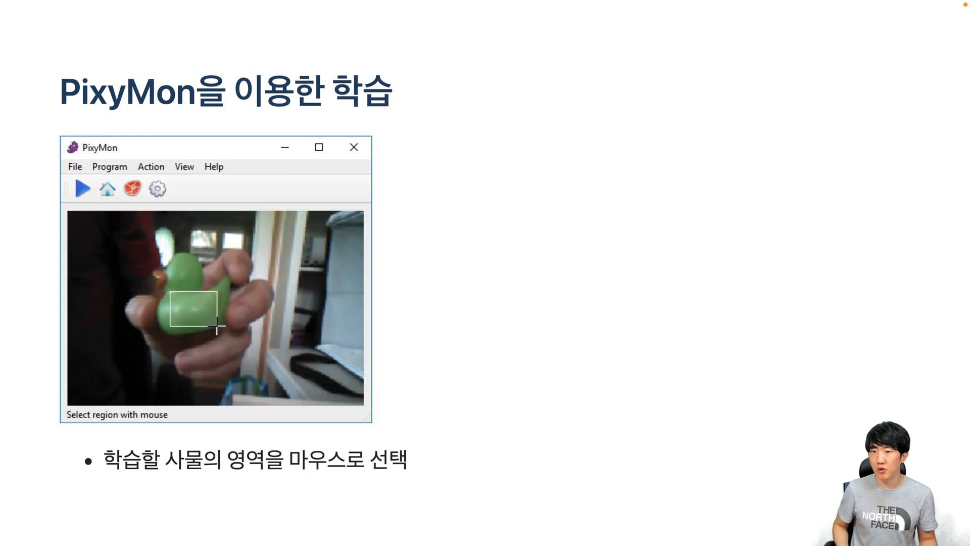
pyautogui.press('Right')
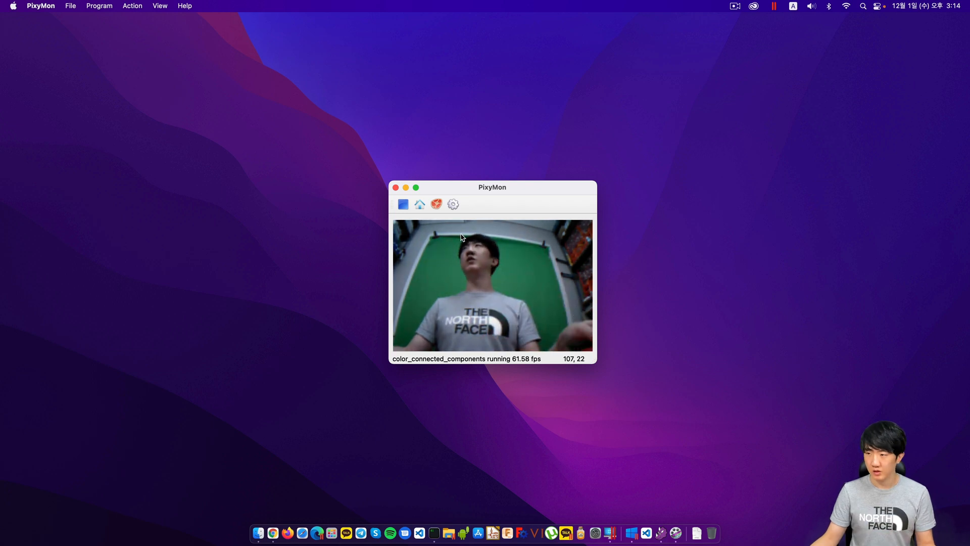
# Raise the Signature 1 range to 1.8 in the Configure dialog, moved aside to keep the camera view visible.
pyautogui.click(454, 204)
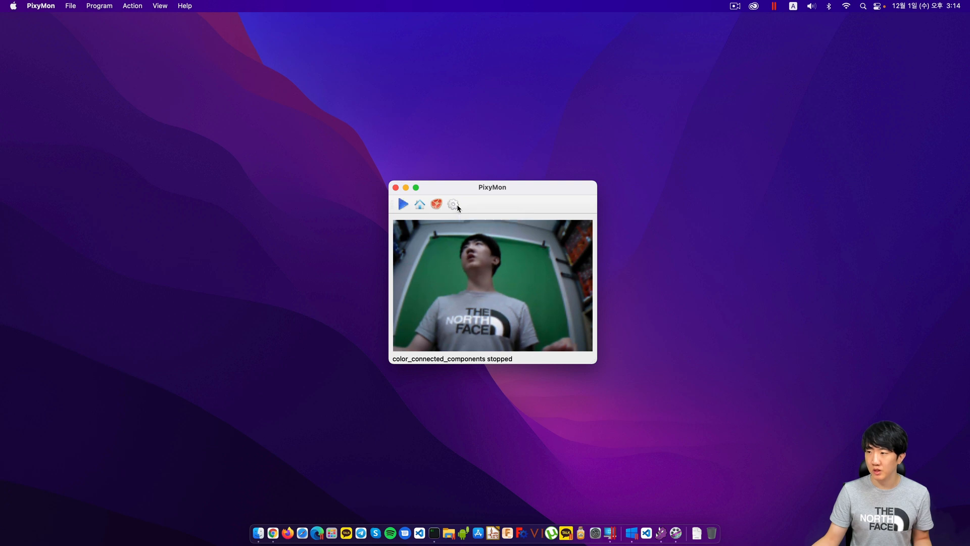
pyautogui.moveTo(440, 190); pyautogui.dragTo(168, 110)
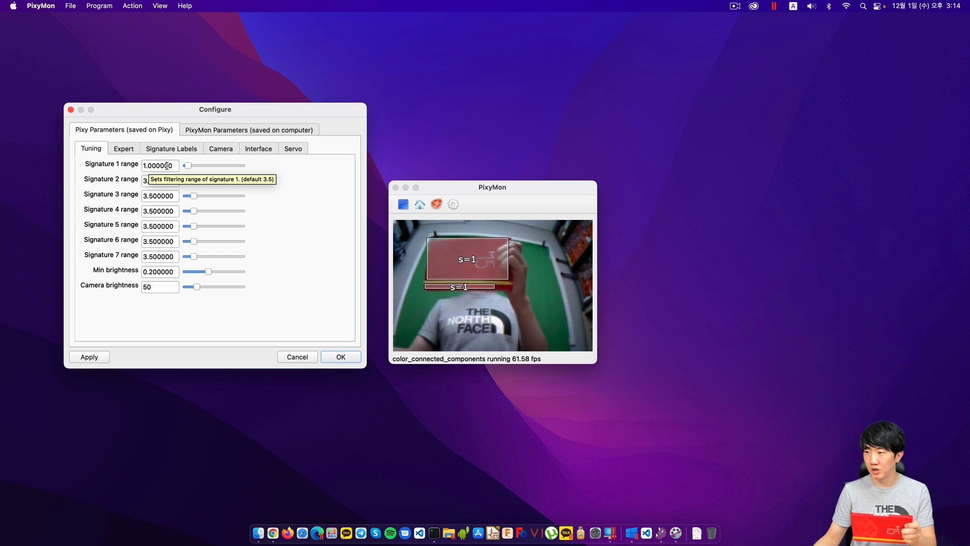
pyautogui.moveTo(187, 166); pyautogui.dragTo(190, 169)
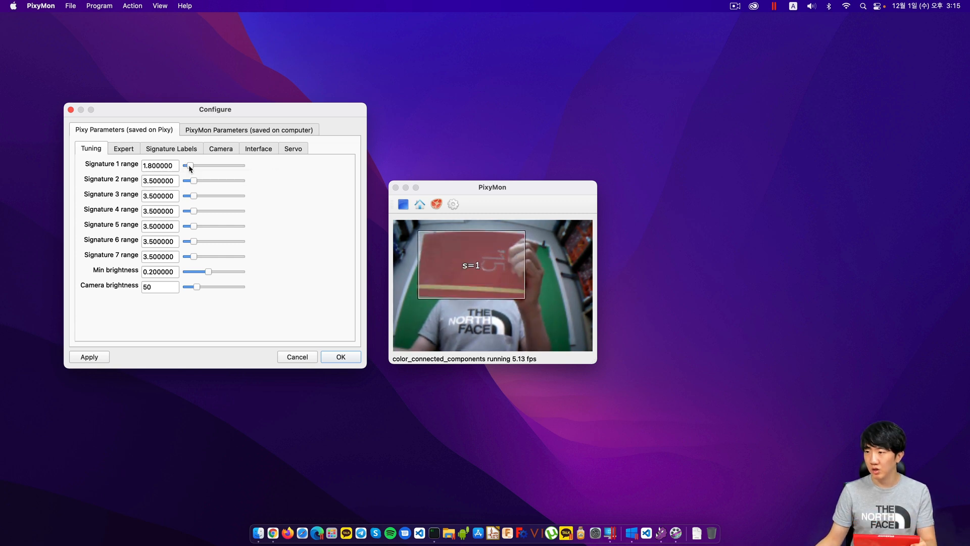